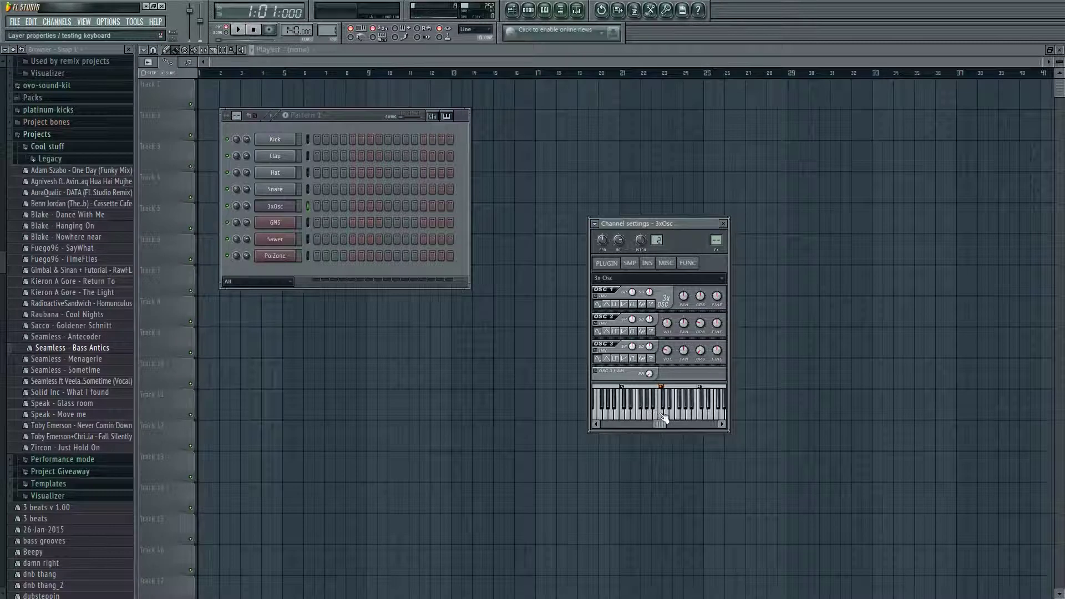
# - Audition the 3xOsc channel with test notes and adjust the volume of oscillator 3
pyautogui.click(660, 414)
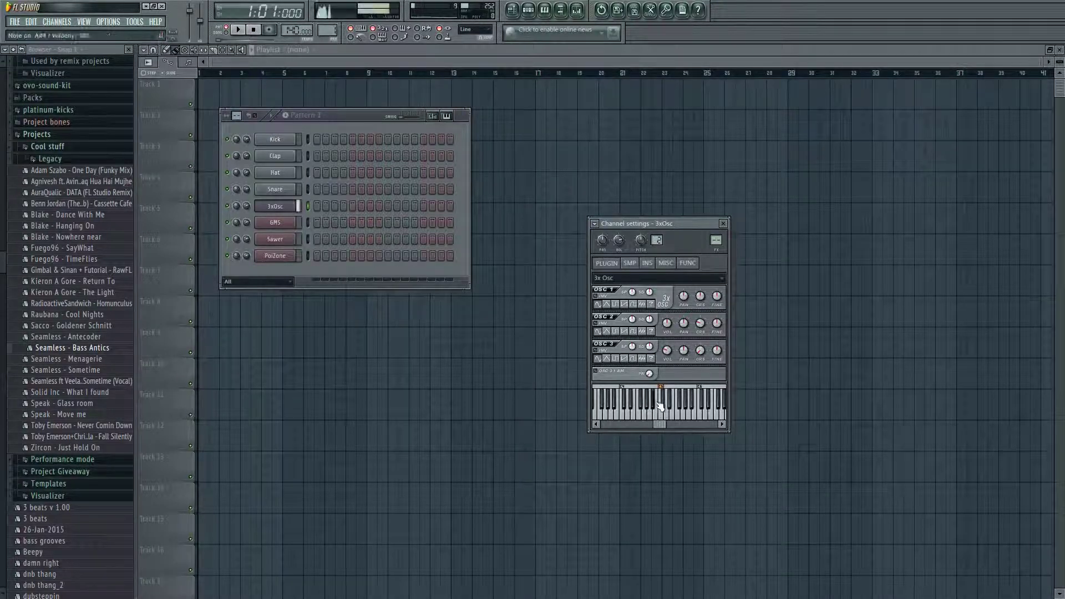
pyautogui.press('j')
pyautogui.press('j')
pyautogui.press('j')
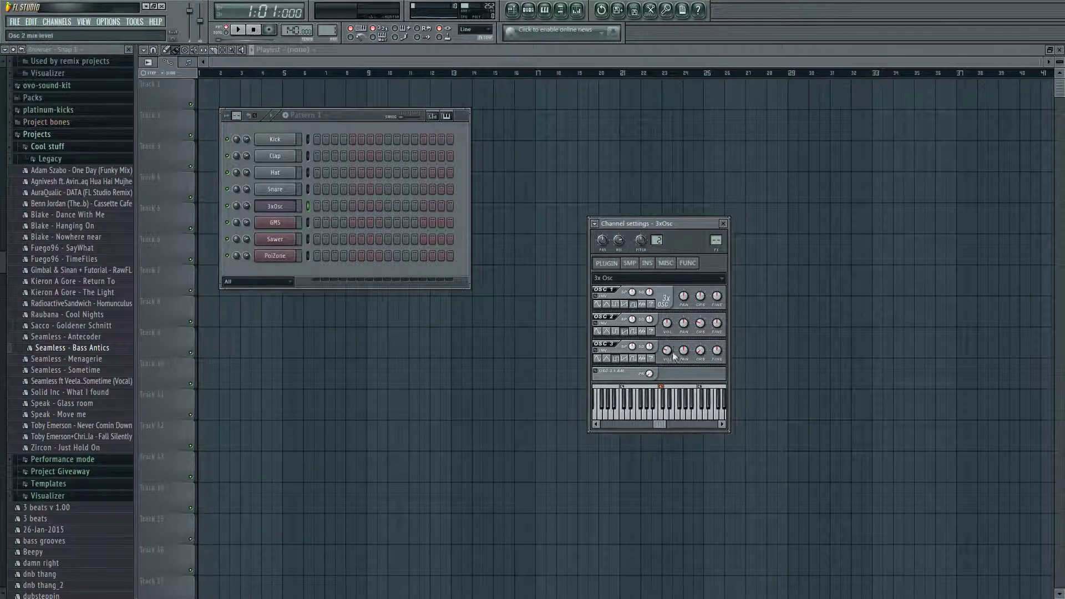
pyautogui.moveTo(668, 352); pyautogui.dragTo(668, 331)
pyautogui.press('j')
# - Adjust the filter cutoff in the 3xOsc instrument settings, choose the square LFO shape and show the cutoff envelope
pyautogui.click(648, 266)
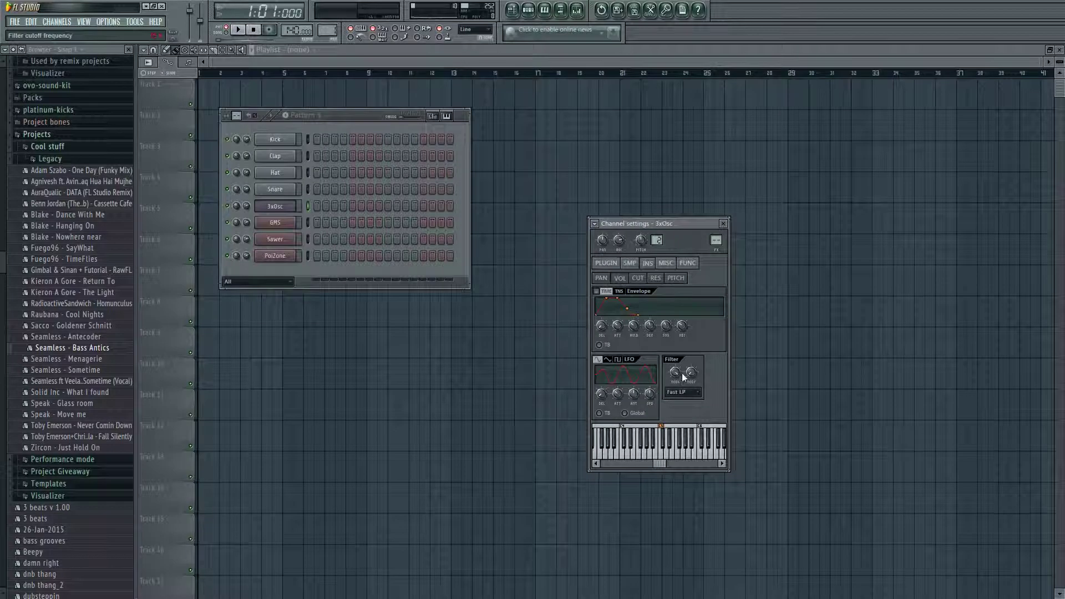
pyautogui.moveTo(676, 373); pyautogui.dragTo(677, 343)
pyautogui.click(617, 359)
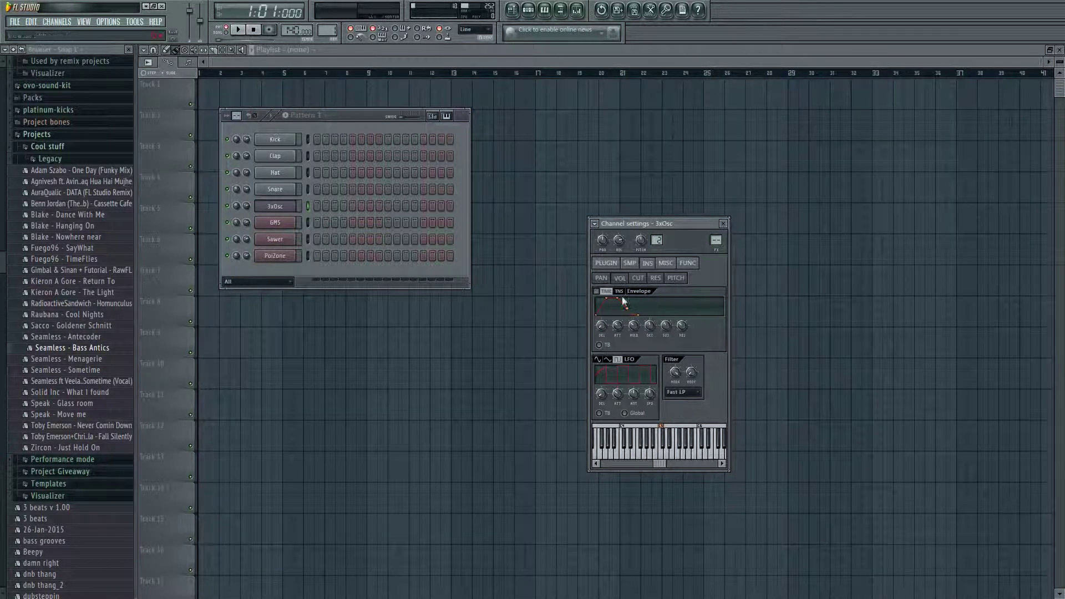
pyautogui.click(637, 278)
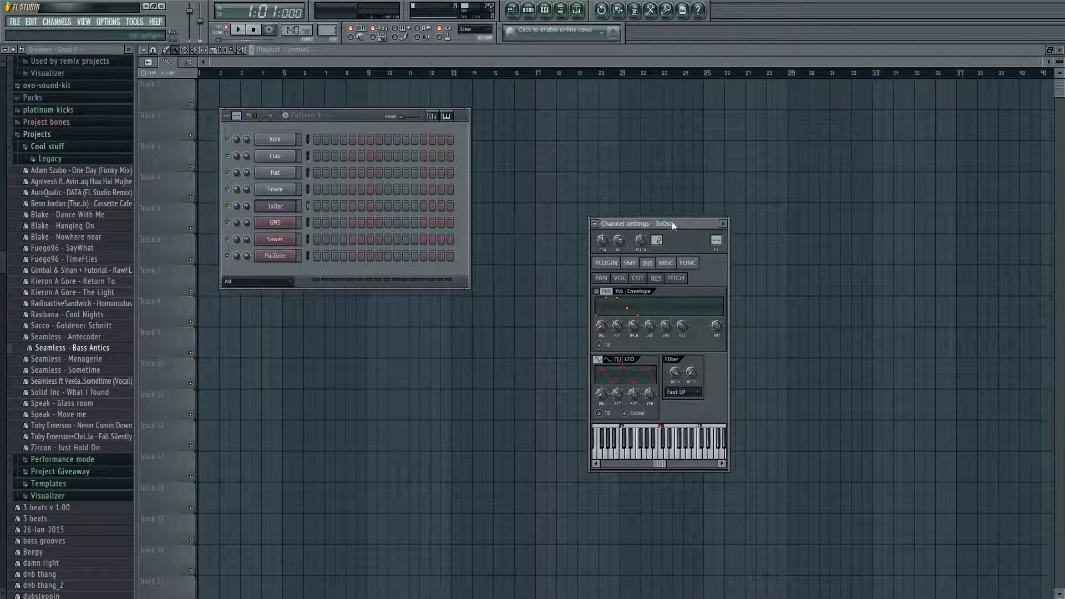
# - Open the GMS synth, place its window clear of the channel settings and audition its sound
pyautogui.moveTo(674, 224); pyautogui.dragTo(604, 122)
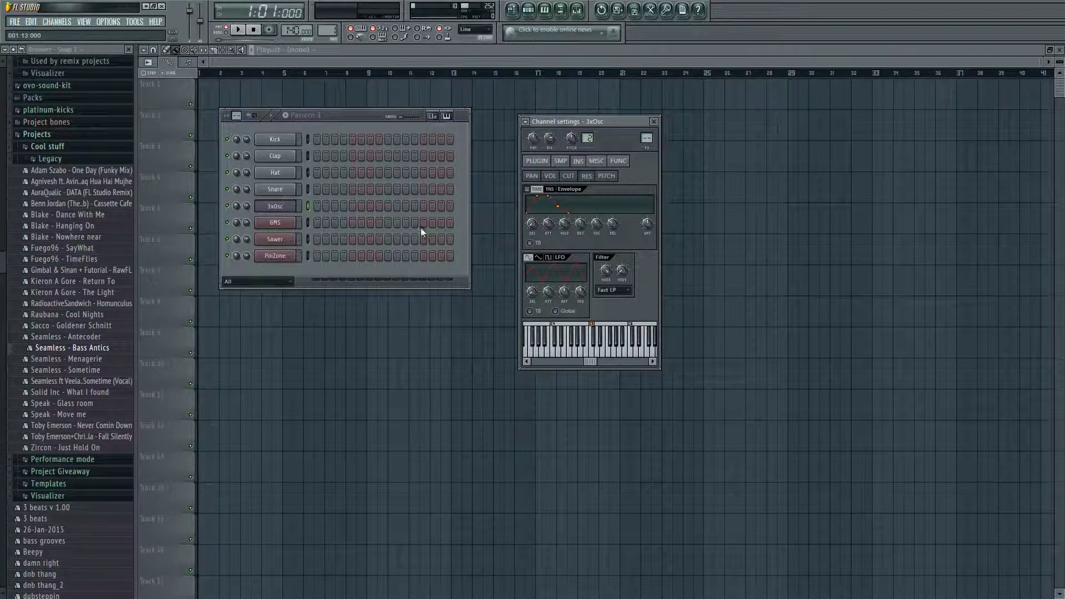
pyautogui.click(288, 225)
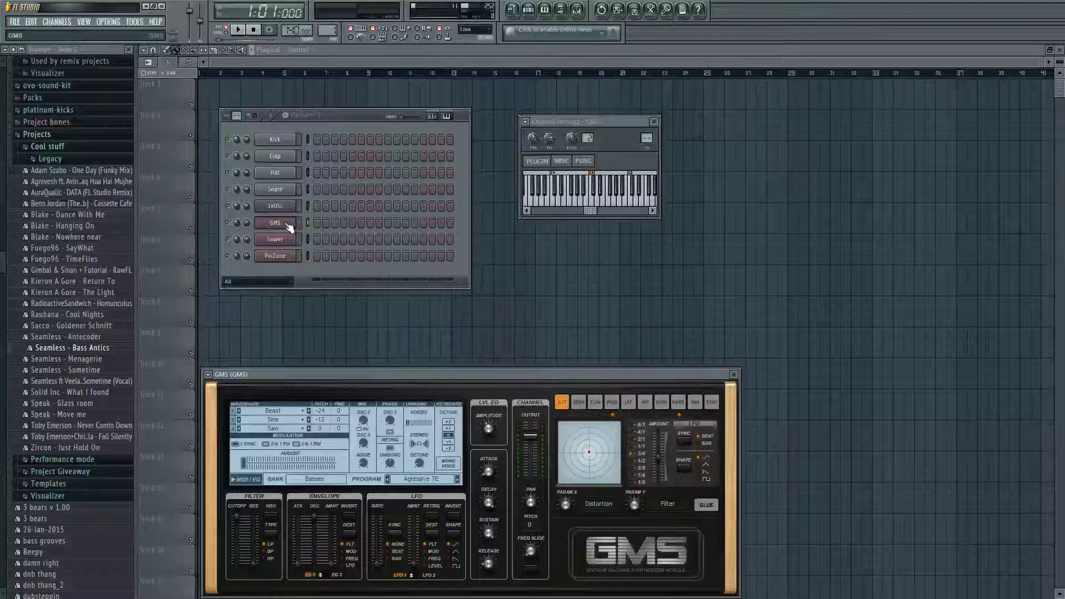
pyautogui.moveTo(489, 373); pyautogui.dragTo(582, 169)
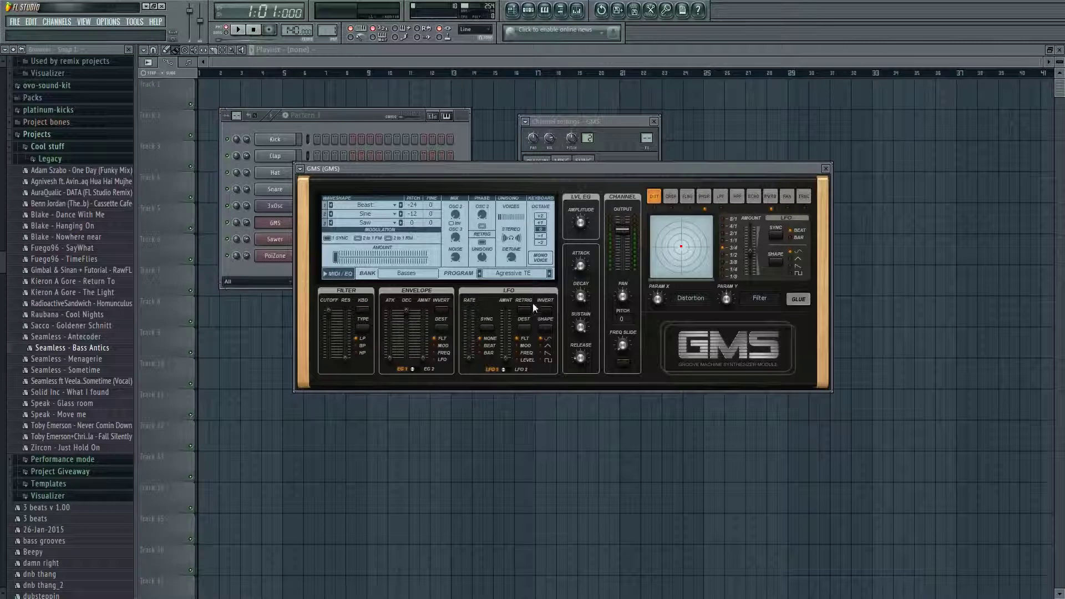
pyautogui.press('j')
# - Set the GMS filter type to LP, adjust cutoff and resonance, and modify the envelope with FREQ as its destination
pyautogui.click(360, 345)
pyautogui.click(357, 337)
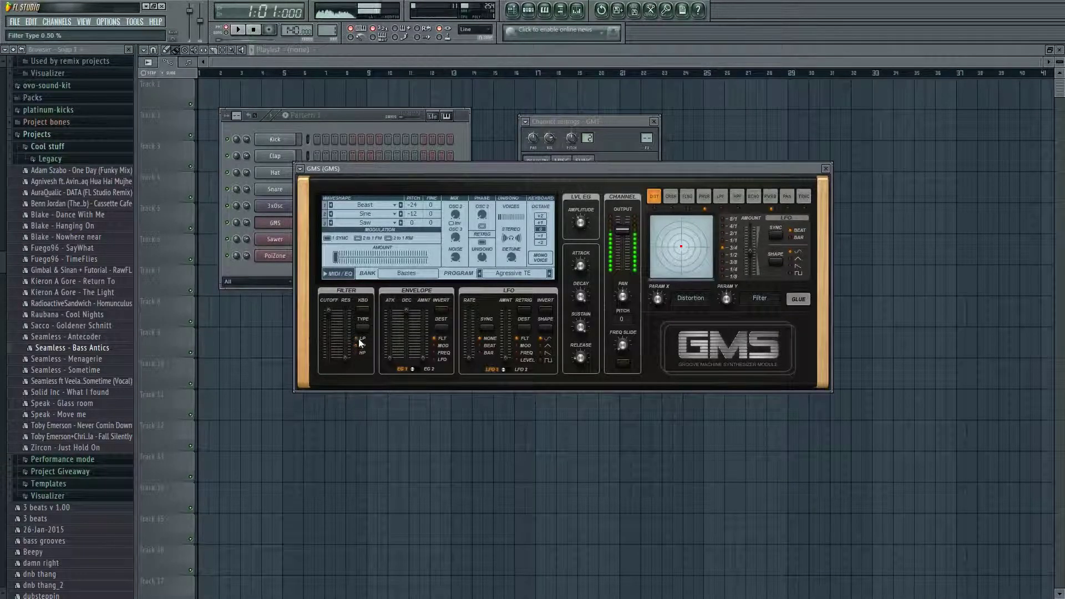
pyautogui.moveTo(333, 319); pyautogui.dragTo(347, 342)
pyautogui.moveTo(407, 310); pyautogui.dragTo(422, 334)
pyautogui.click(436, 353)
# - Change the shape of GMS's LFO 1, set its destination to MOD and raise its amount
pyautogui.click(540, 359)
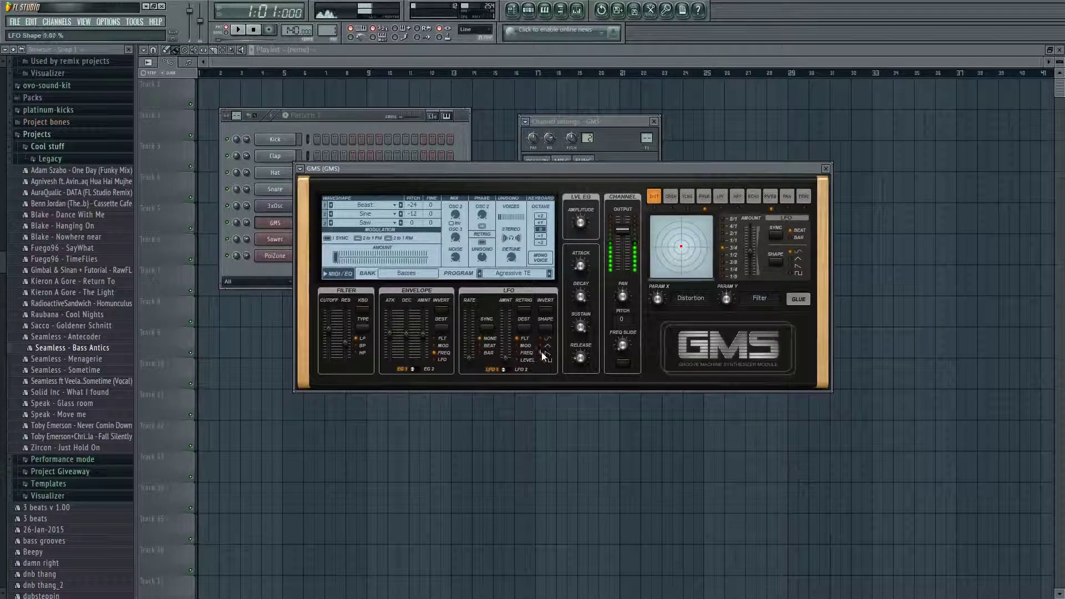
pyautogui.click(515, 348)
pyautogui.moveTo(505, 358); pyautogui.dragTo(505, 333)
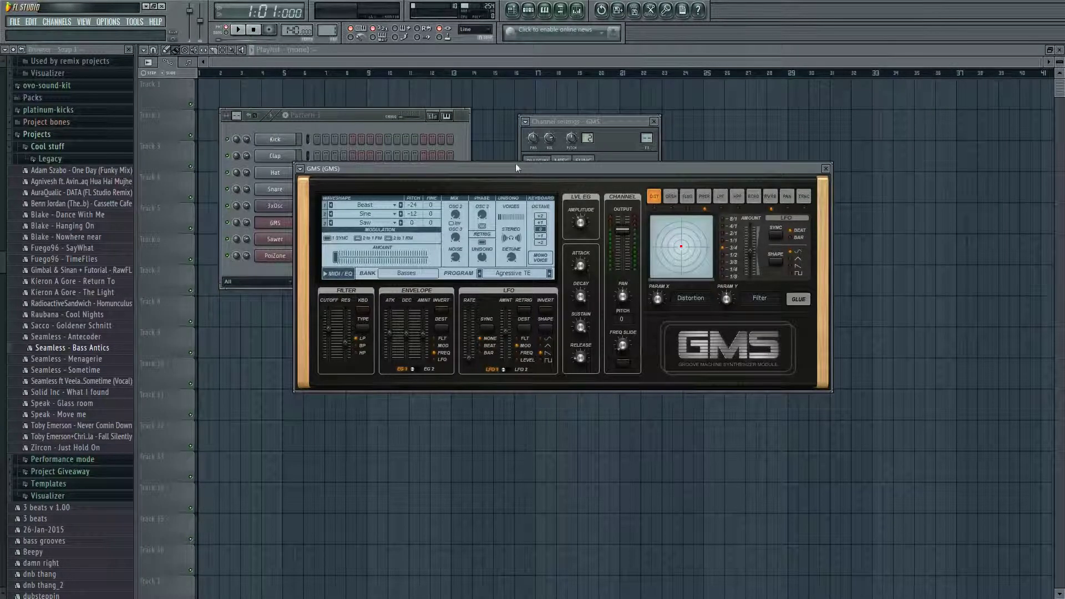
# - Move the GMS window aside, open the Sawer synth and audition its FG A Loud Whisper preset
pyautogui.moveTo(577, 170); pyautogui.dragTo(746, 283)
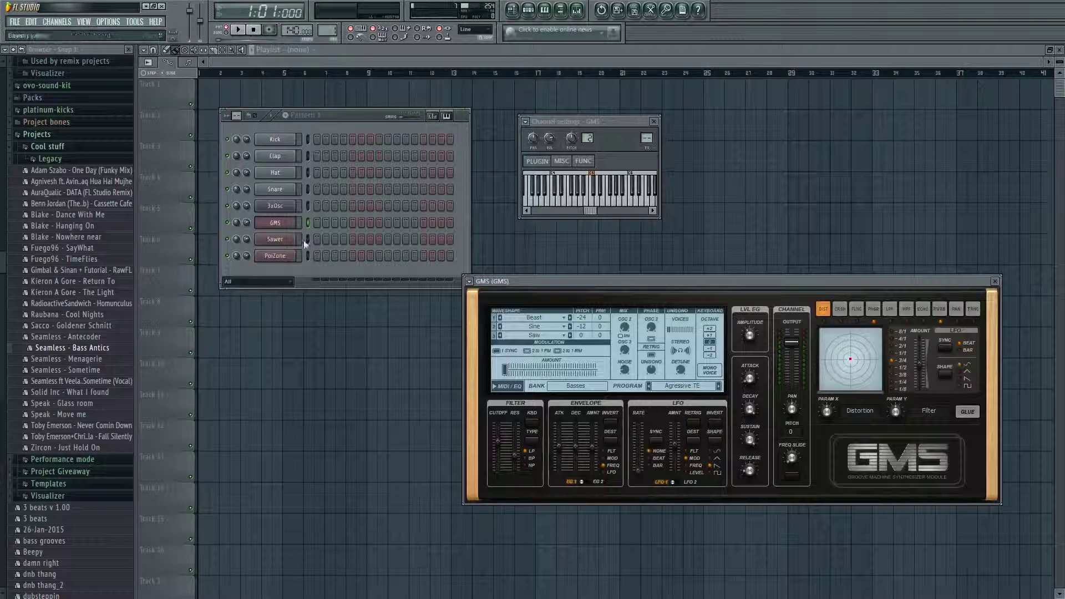
pyautogui.click(286, 242)
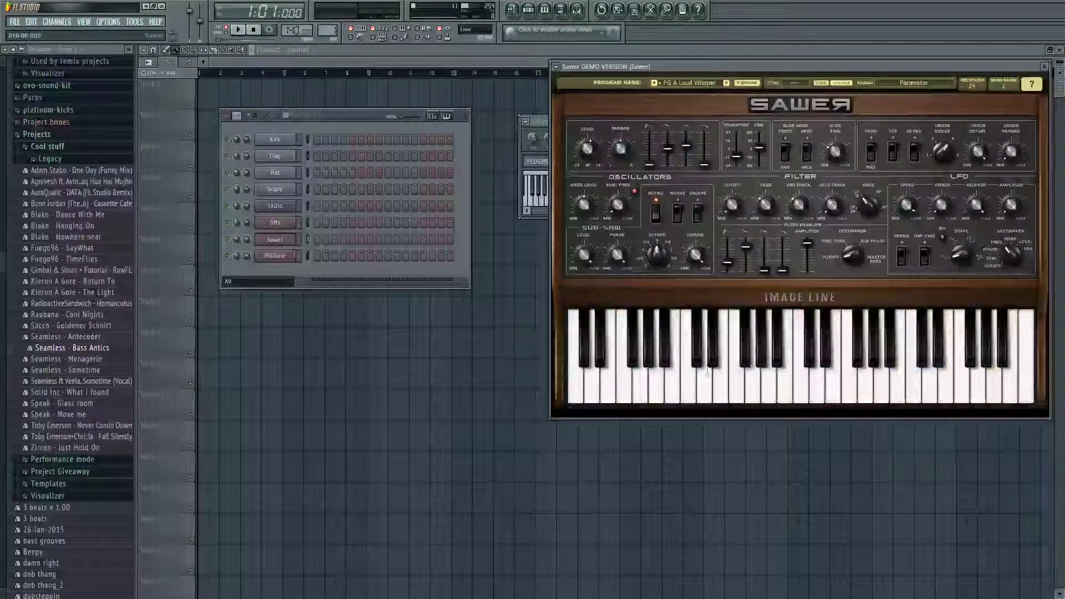
pyautogui.press('j')
pyautogui.press('h')
pyautogui.press('g')
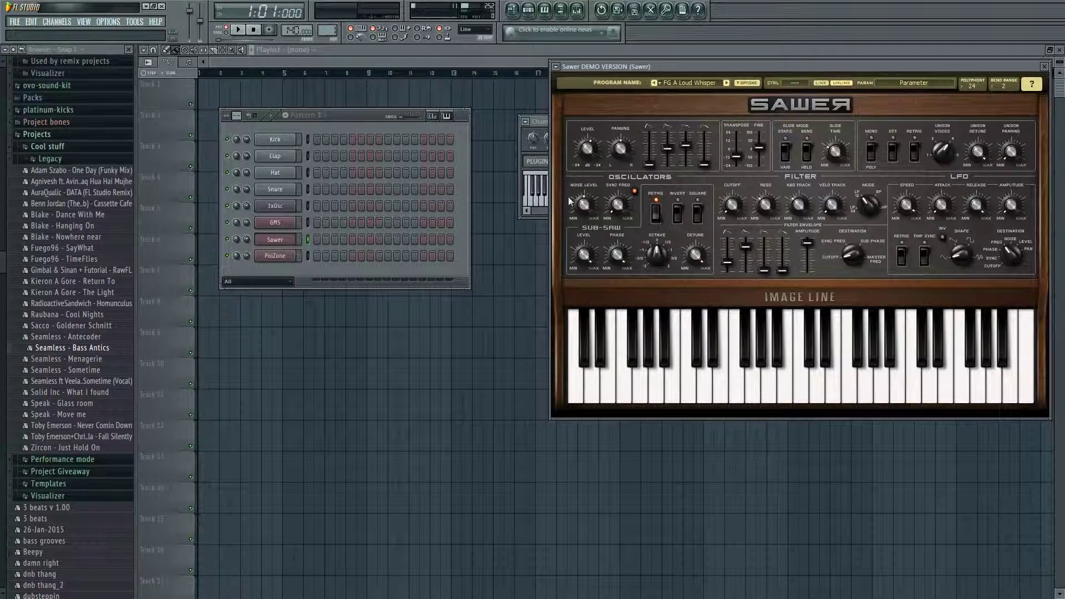
# - Adjust Sawer's sub-saw phase, LFO attack and master envelope release
pyautogui.moveTo(616, 261); pyautogui.dragTo(615, 219)
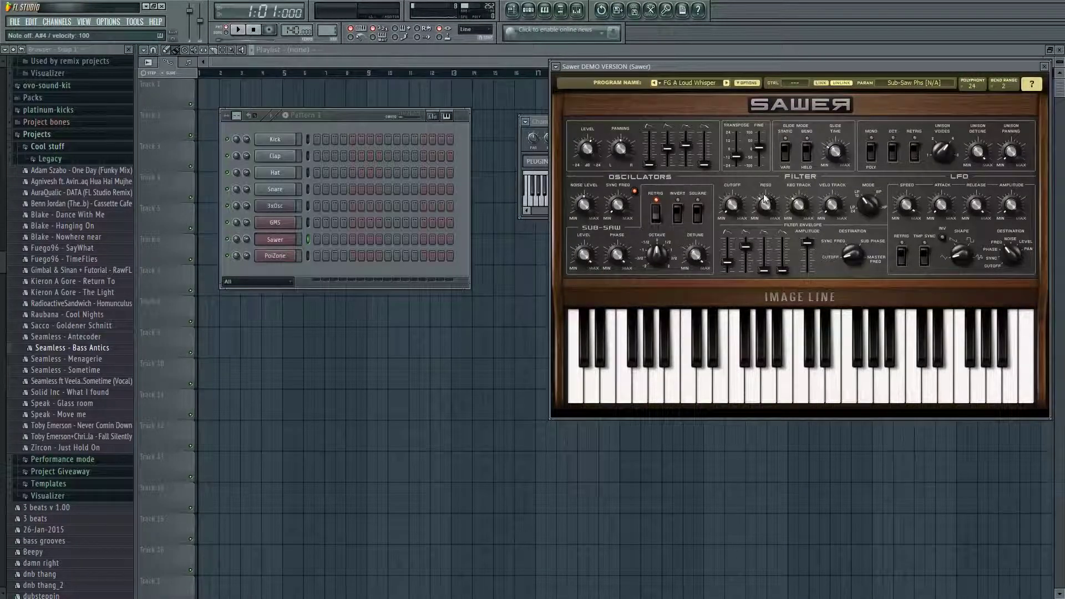
pyautogui.click(930, 222)
pyautogui.moveTo(941, 209); pyautogui.dragTo(941, 207)
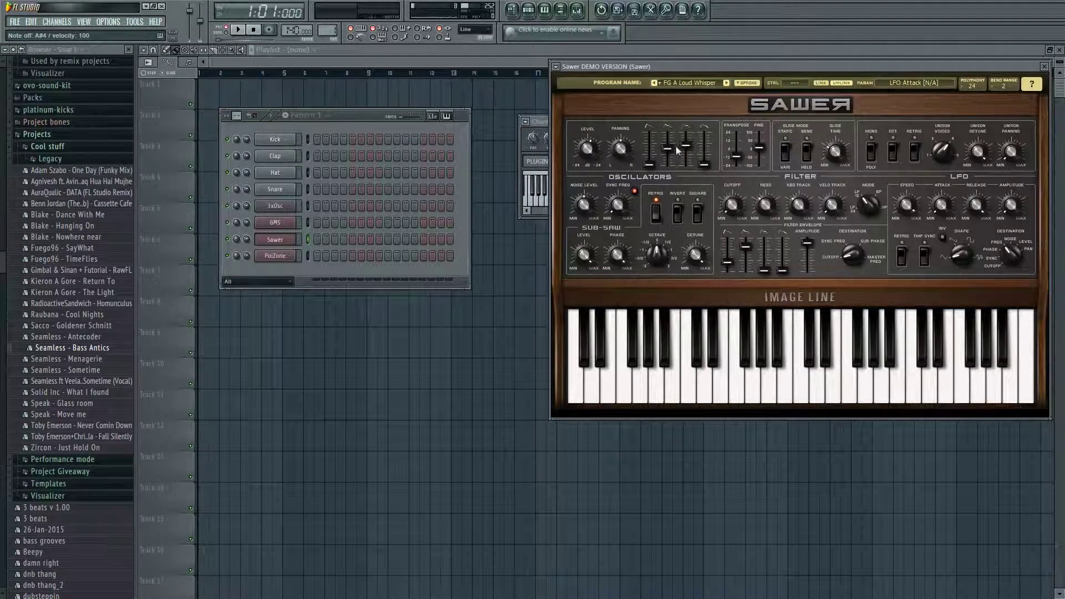
pyautogui.moveTo(686, 146)
pyautogui.mouseDown()
pyautogui.moveTo(649, 159)
pyautogui.moveTo(704, 149)
pyautogui.mouseUp()
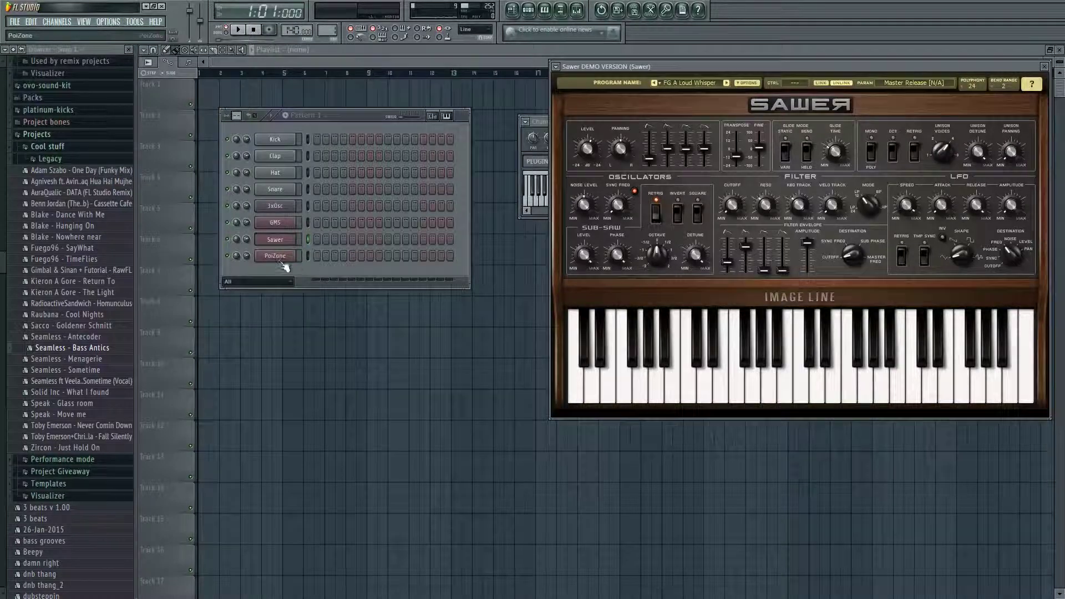
# - Open the PoiZone synth, audition it and adjust its amplifier envelope and trance gate settings
pyautogui.click(275, 257)
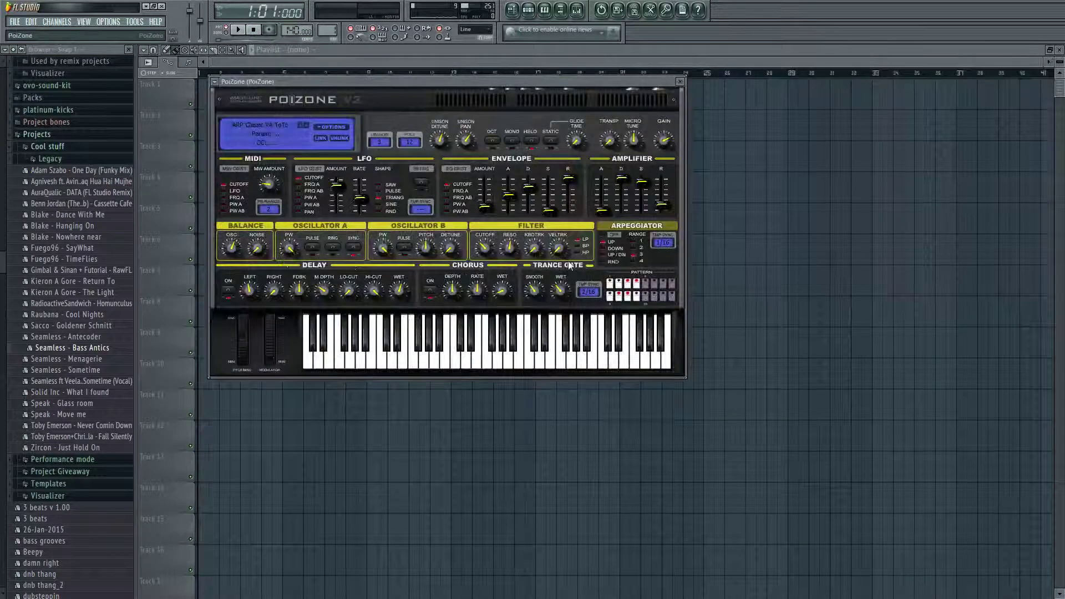
pyautogui.press('j')
pyautogui.press('h')
pyautogui.press('g')
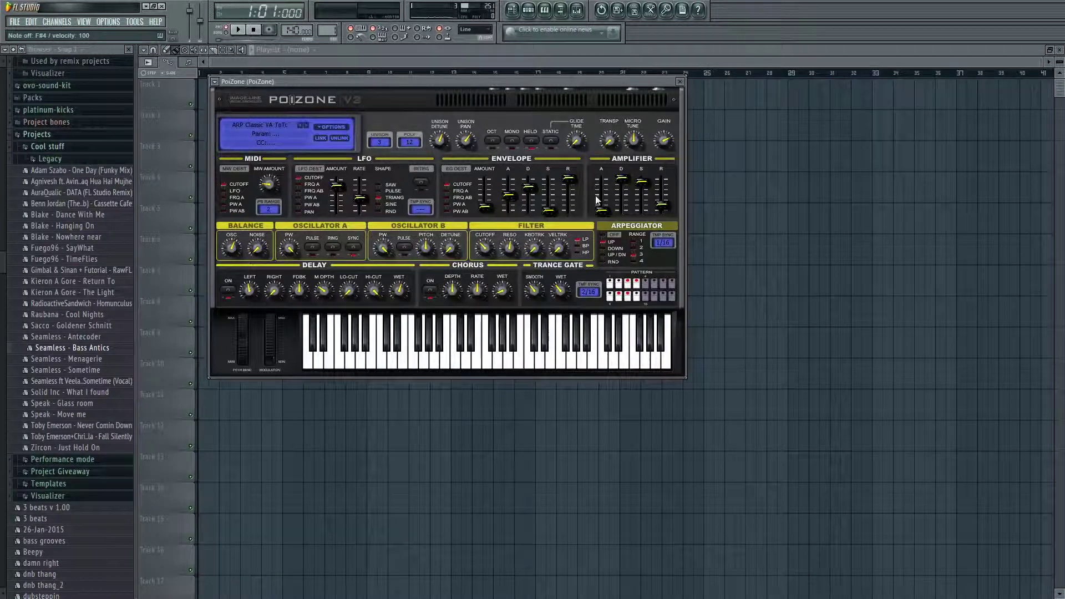
pyautogui.moveTo(662, 206); pyautogui.dragTo(640, 200)
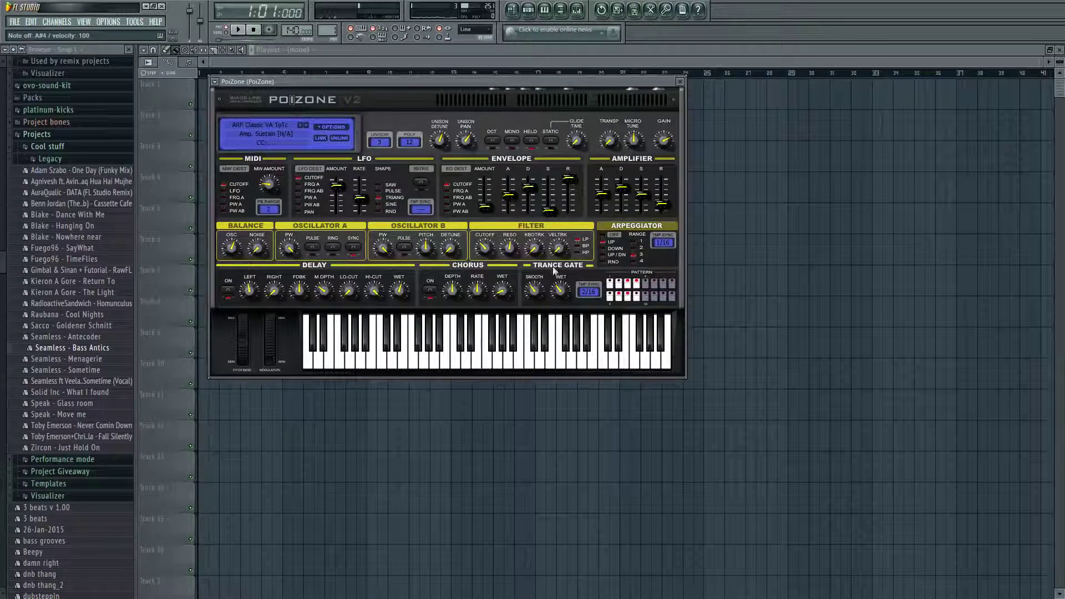
pyautogui.moveTo(536, 289); pyautogui.dragTo(563, 287)
# - Open the recent project I made This.flp without saving changes to the untitled project
pyautogui.click(13, 23)
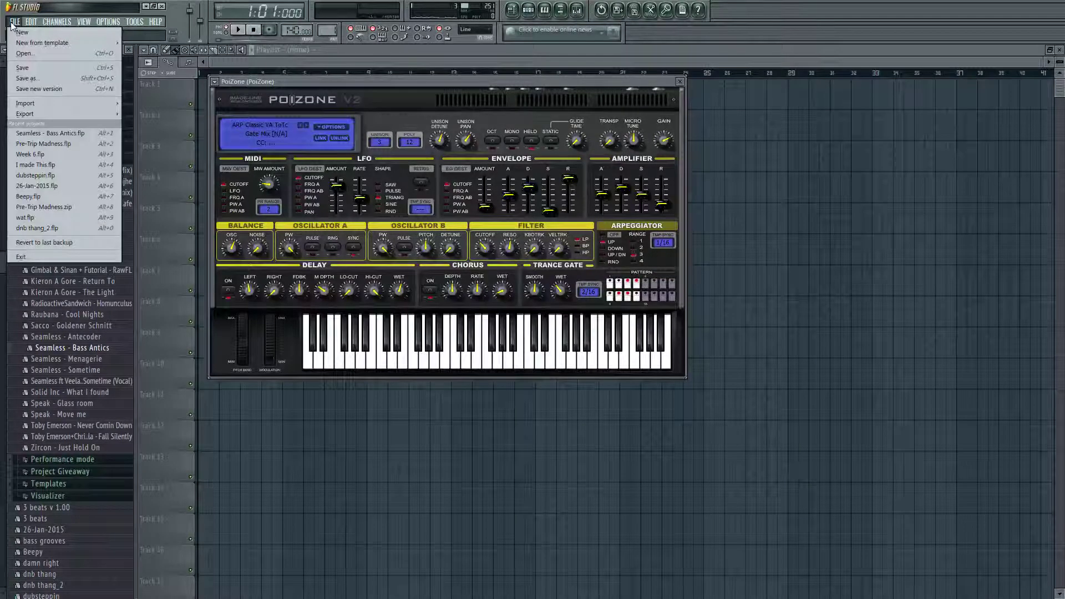
pyautogui.click(75, 165)
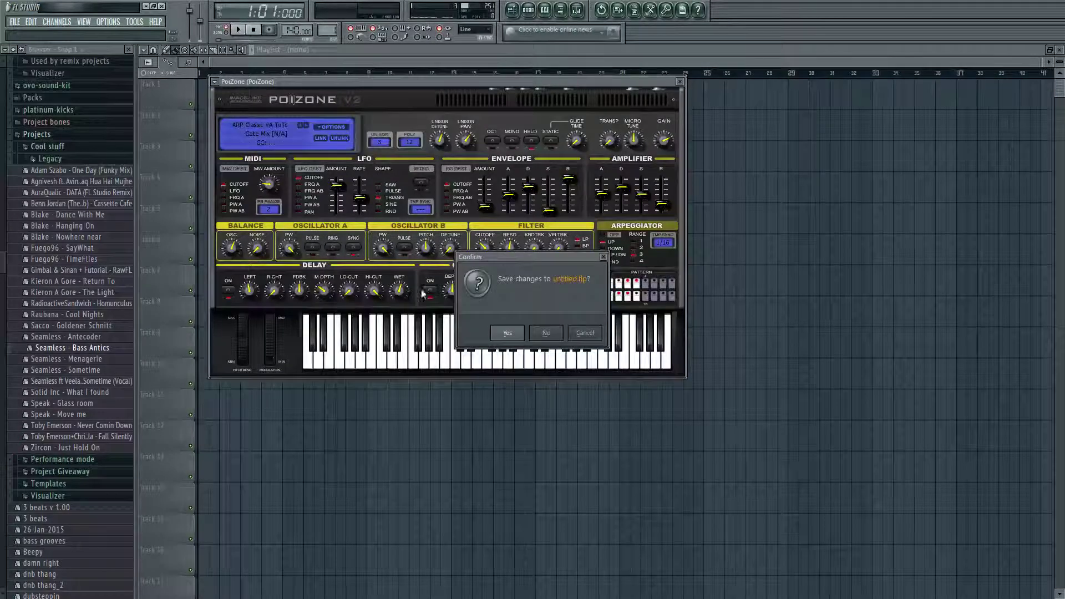
pyautogui.click(544, 334)
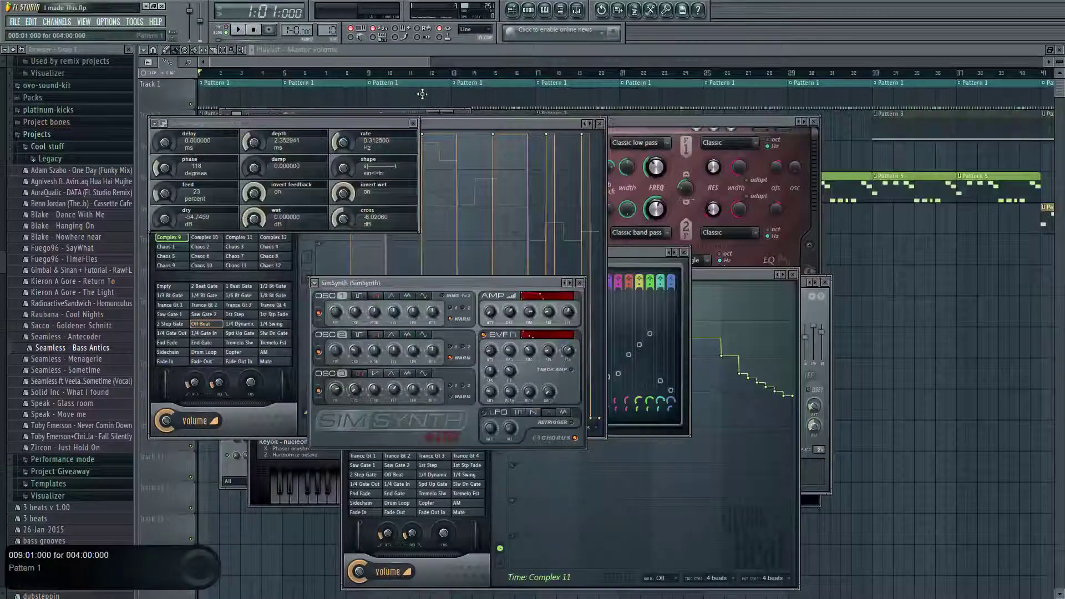
# - Play the song briefly while moving the Gross Beat window on Insert 9 forward, and stop playback
pyautogui.click(240, 30)
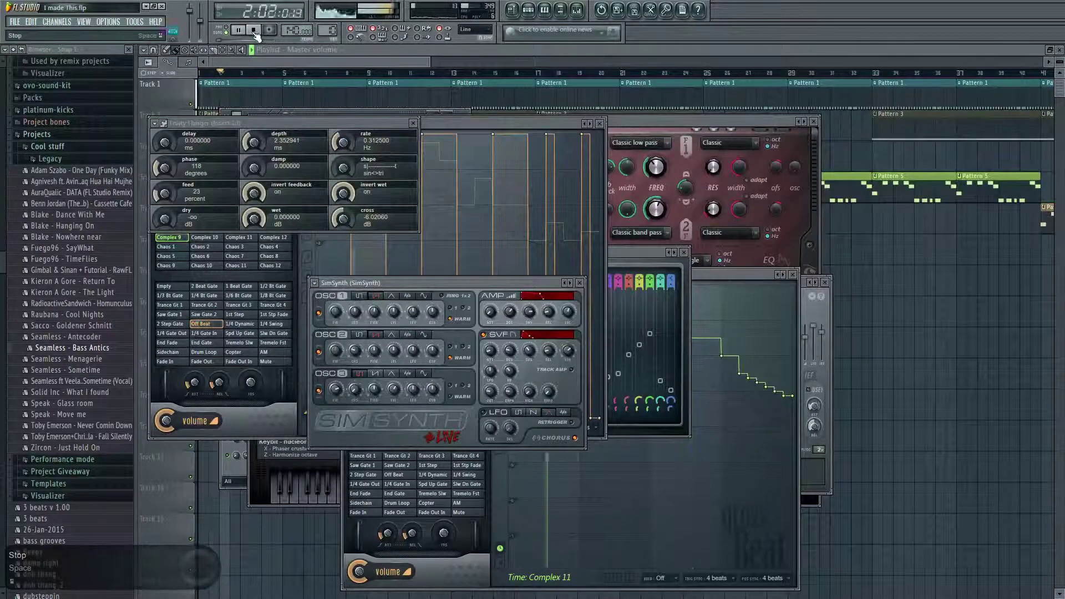
pyautogui.click(480, 125)
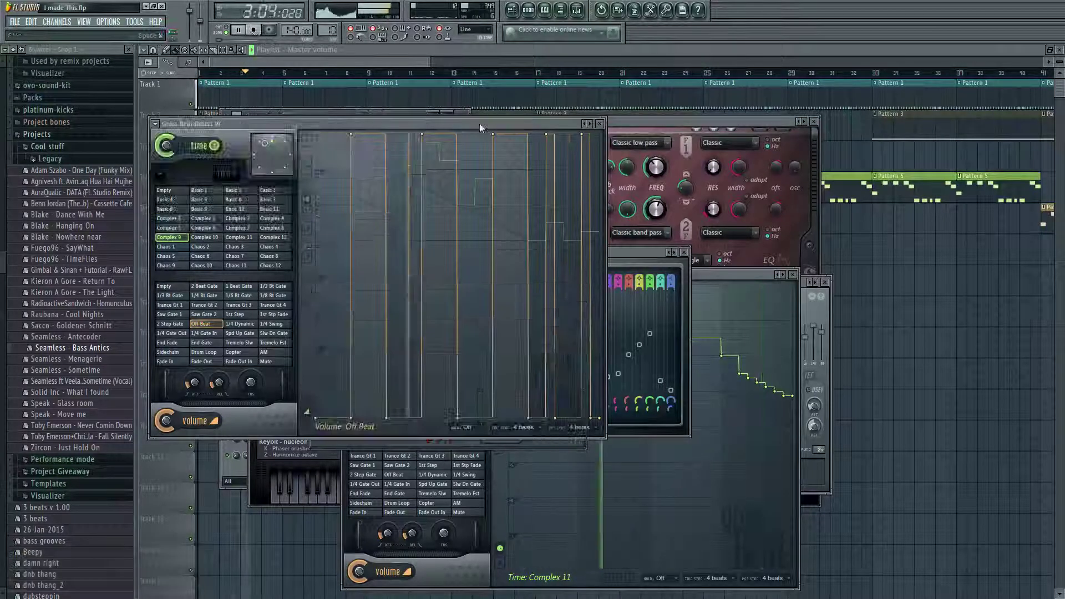
pyautogui.moveTo(248, 123); pyautogui.dragTo(421, 186)
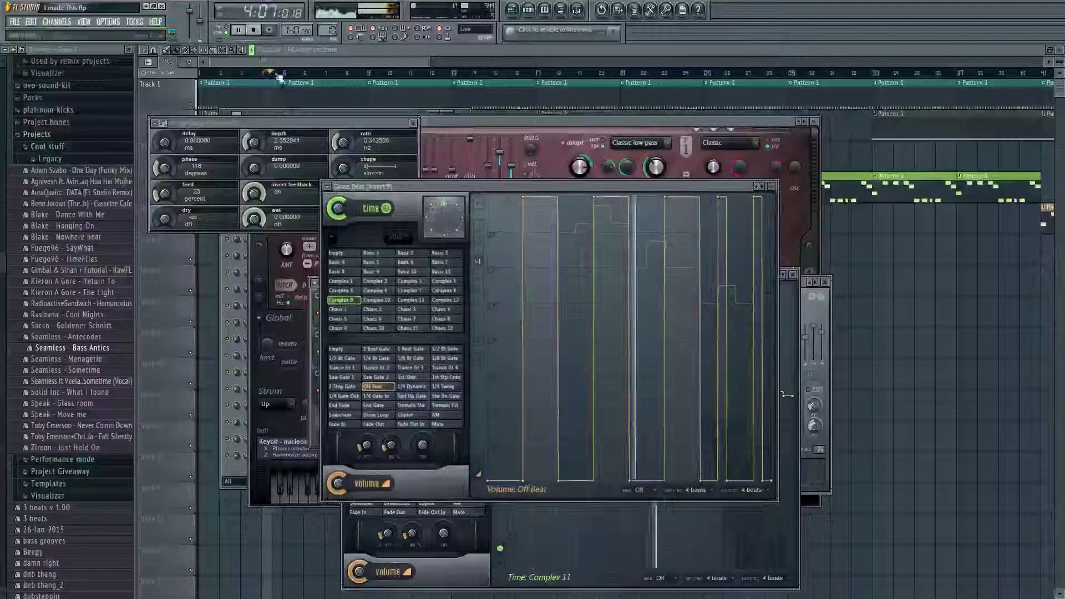
pyautogui.click(253, 30)
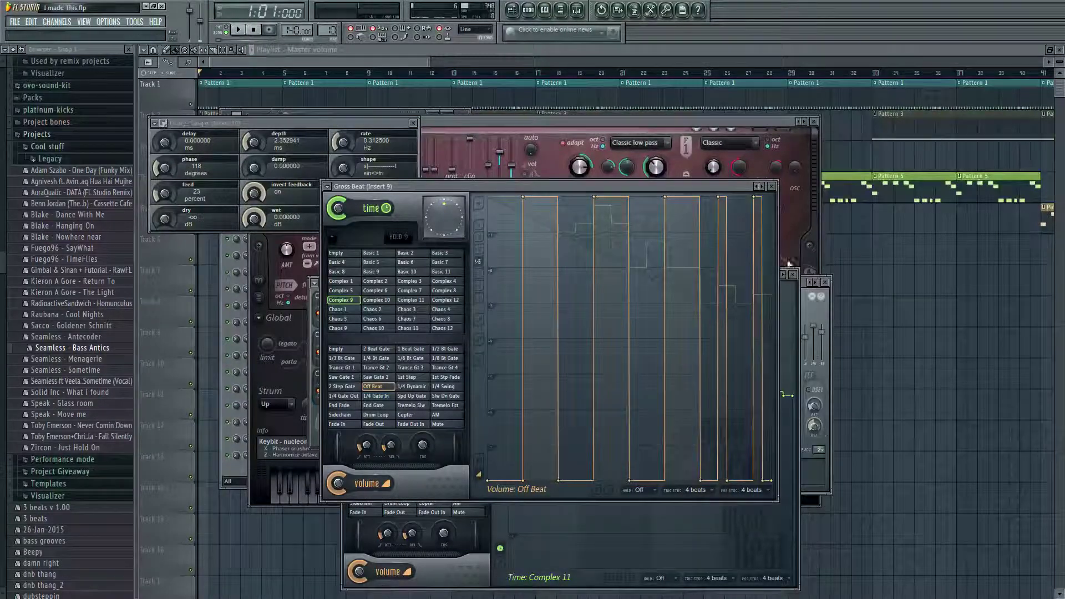
# - Show the channel rack, open the PoiZone channel's synth and look at its plugin options
pyautogui.click(528, 9)
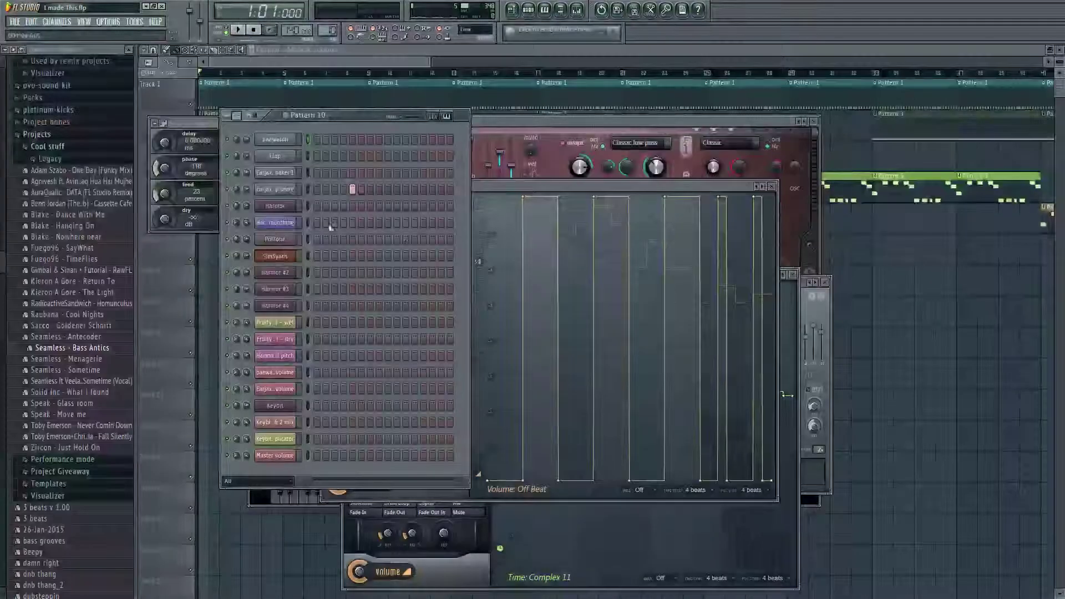
pyautogui.click(275, 239)
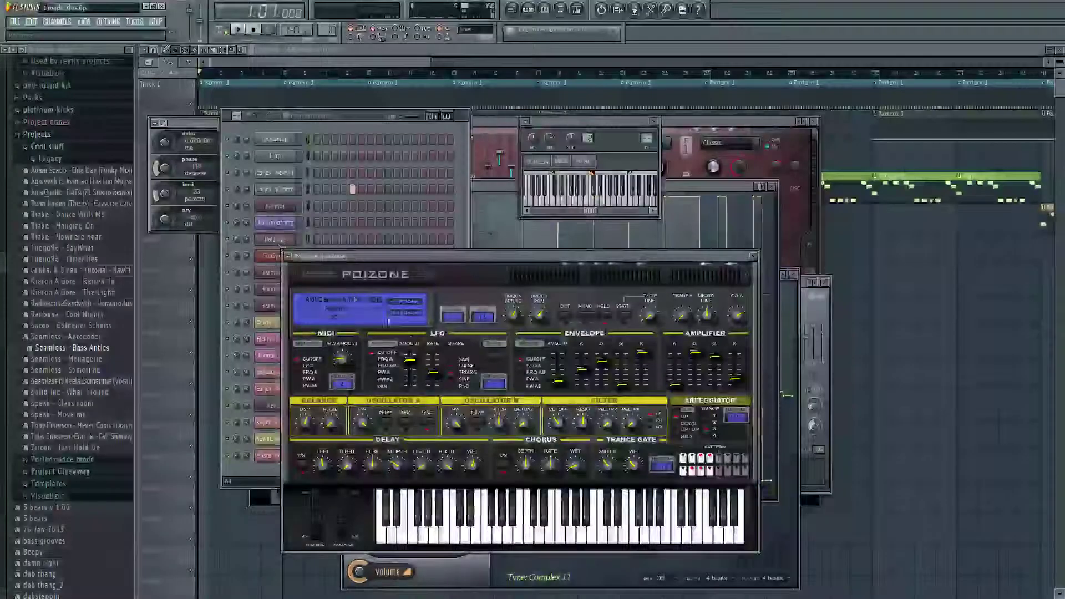
pyautogui.click(288, 256)
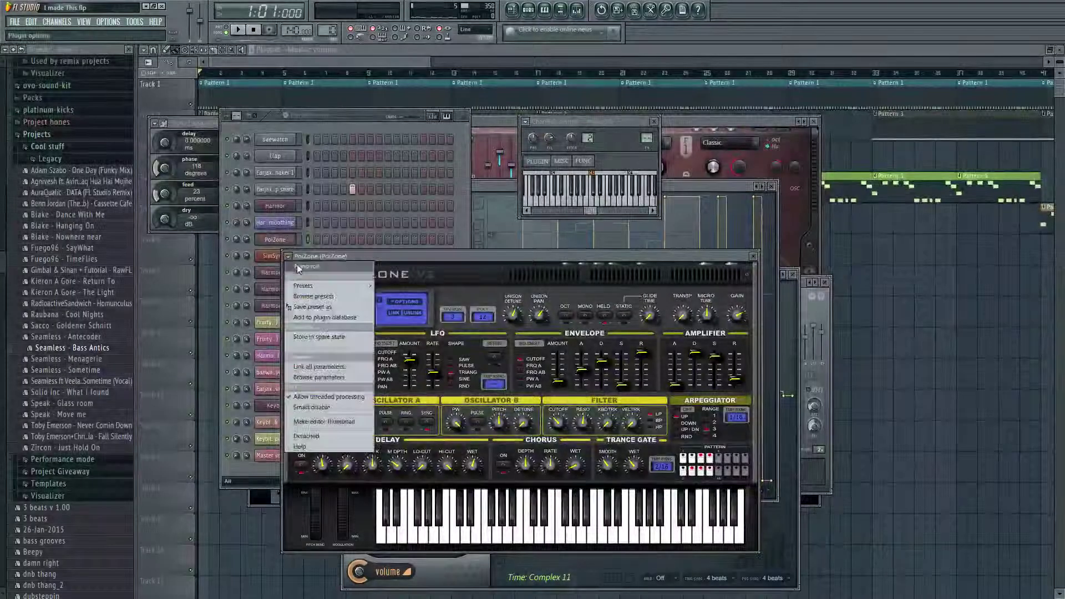
pyautogui.click(366, 290)
# - Look over PoiZone's piano roll for notes and return to the channel rack
pyautogui.scroll(6, 287, 219)
pyautogui.scroll(3, 385, 74)
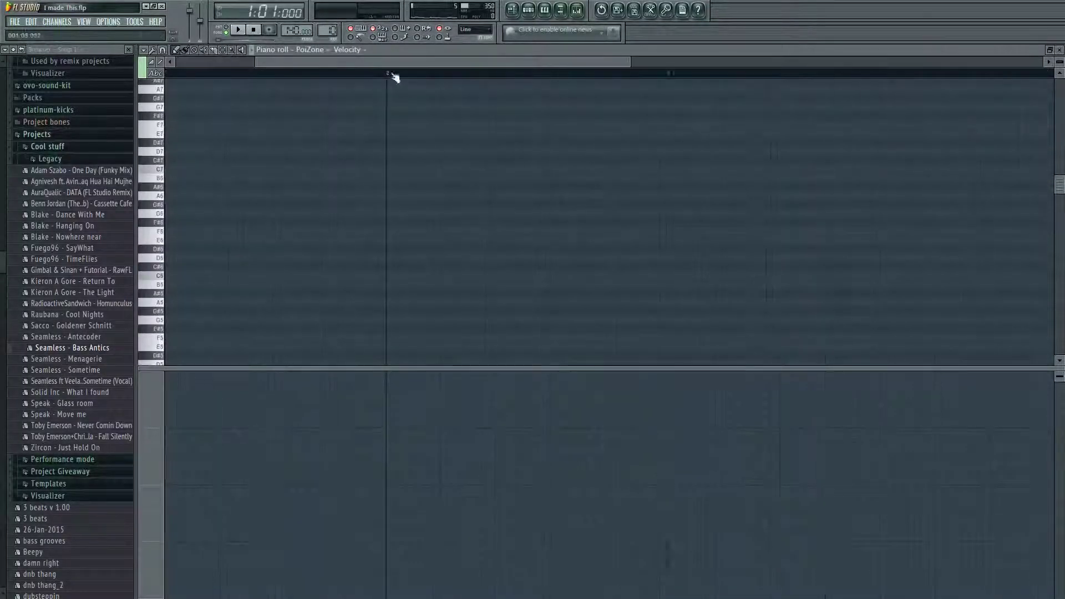
pyautogui.click(543, 10)
pyautogui.click(528, 11)
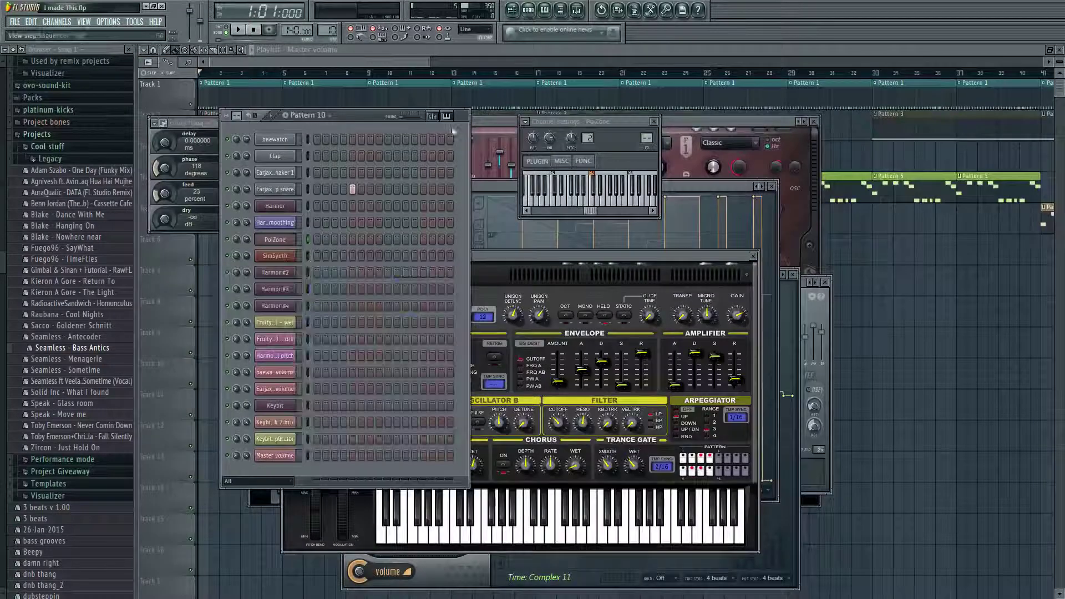
# - Look through Pattern 4 and Pattern 5 for PoiZone notes and switch the channel rack to Pattern 3
pyautogui.click(313, 116)
pyautogui.click(315, 160)
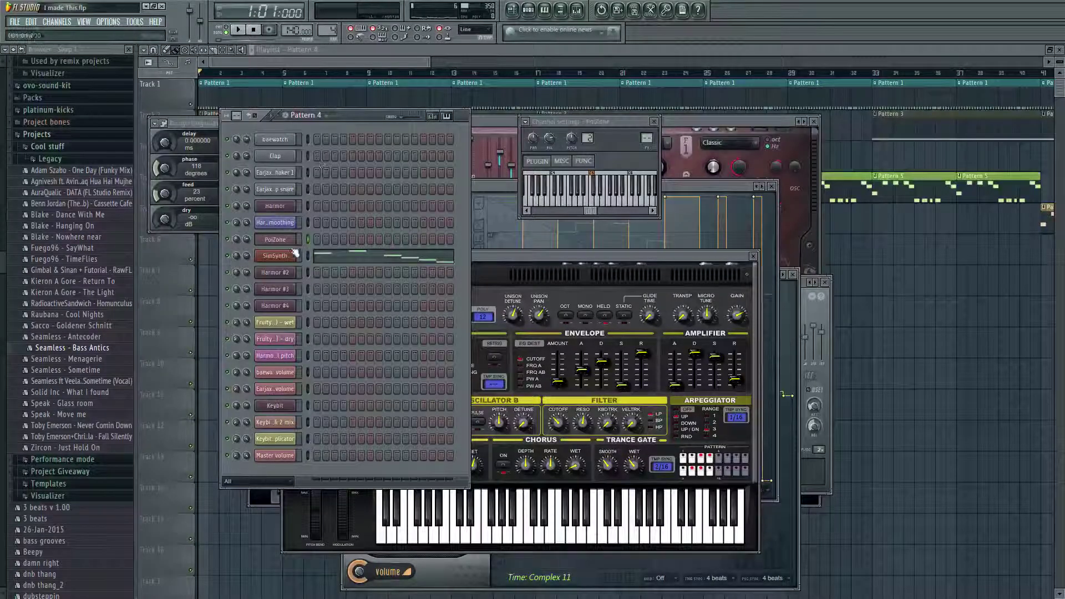
pyautogui.click(315, 116)
pyautogui.click(318, 171)
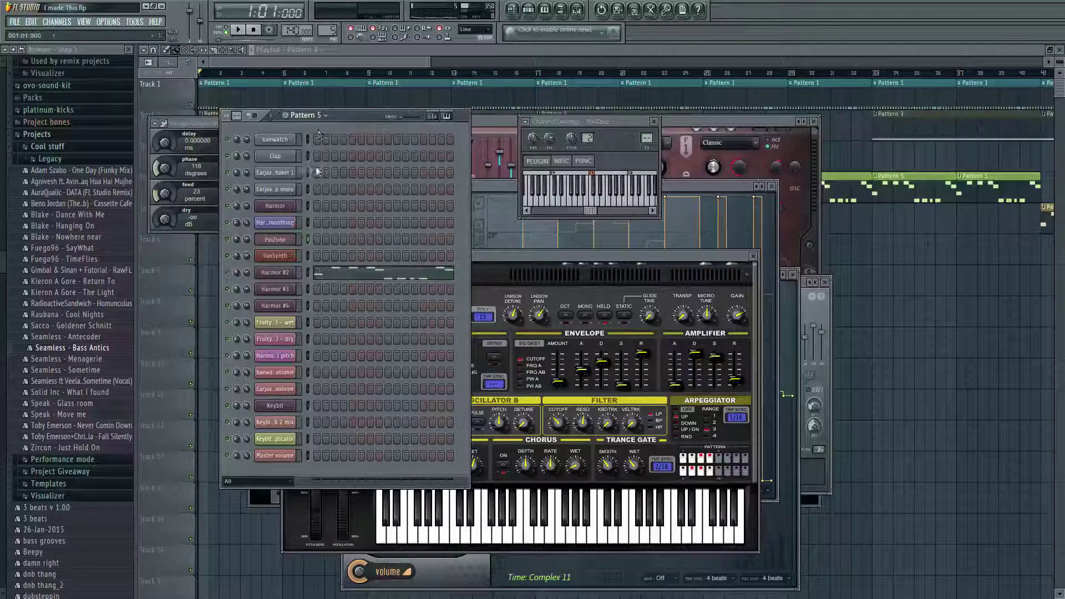
pyautogui.click(317, 118)
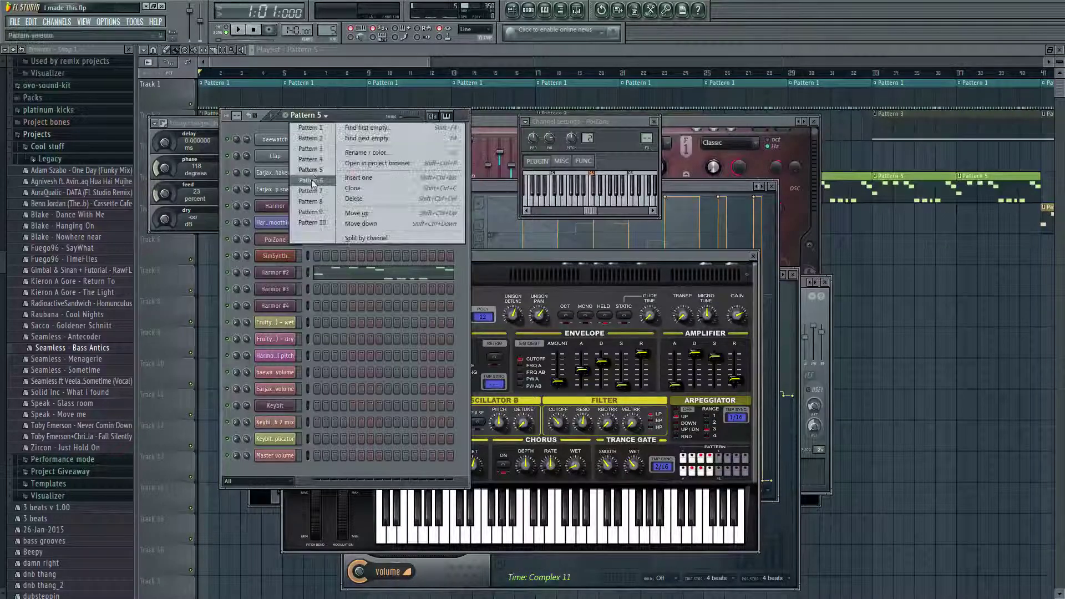
pyautogui.click(313, 148)
# - Open the PoiZone channel's synth and its piano roll in Pattern 3, and play the notes briefly
pyautogui.click(289, 239)
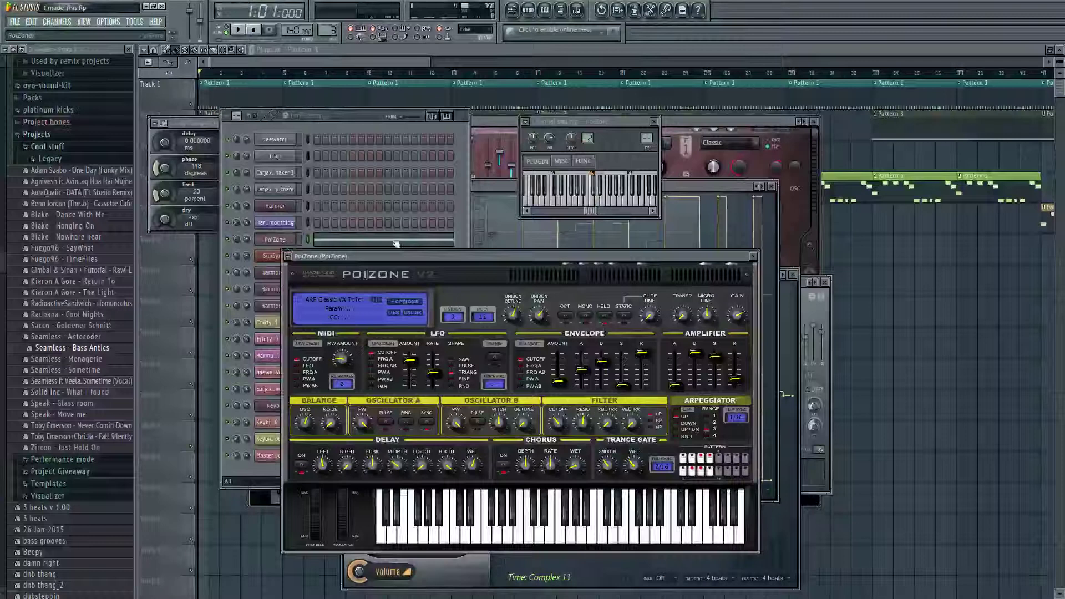
pyautogui.rightClick(285, 241)
pyautogui.click(343, 270)
pyautogui.press('space')
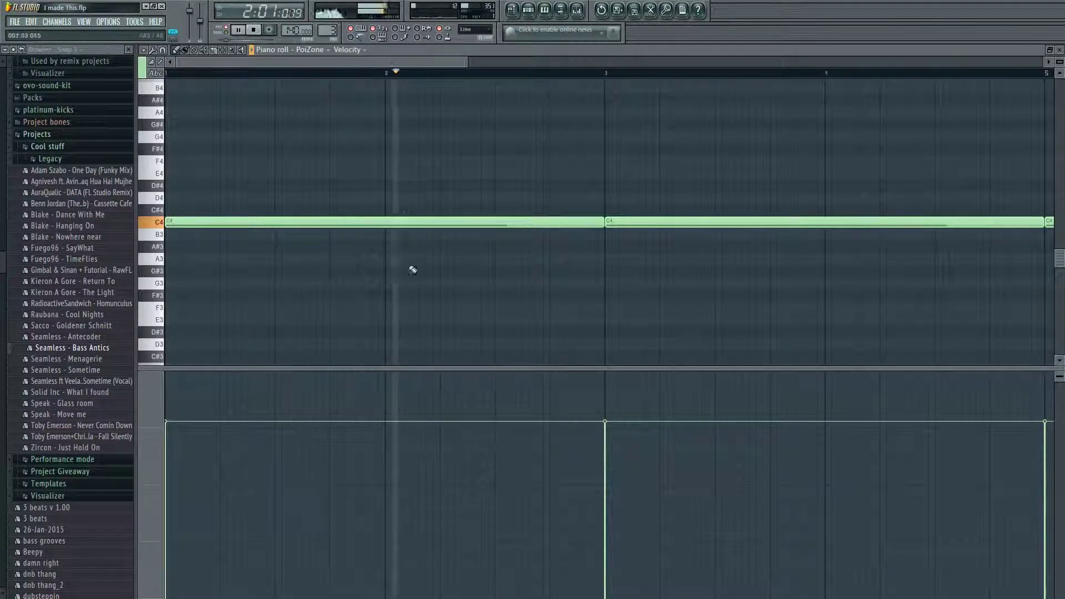
pyautogui.press('space')
# - Return to the playlist and show the channel rack, placing it below the Pattern 4 clips
pyautogui.click(512, 9)
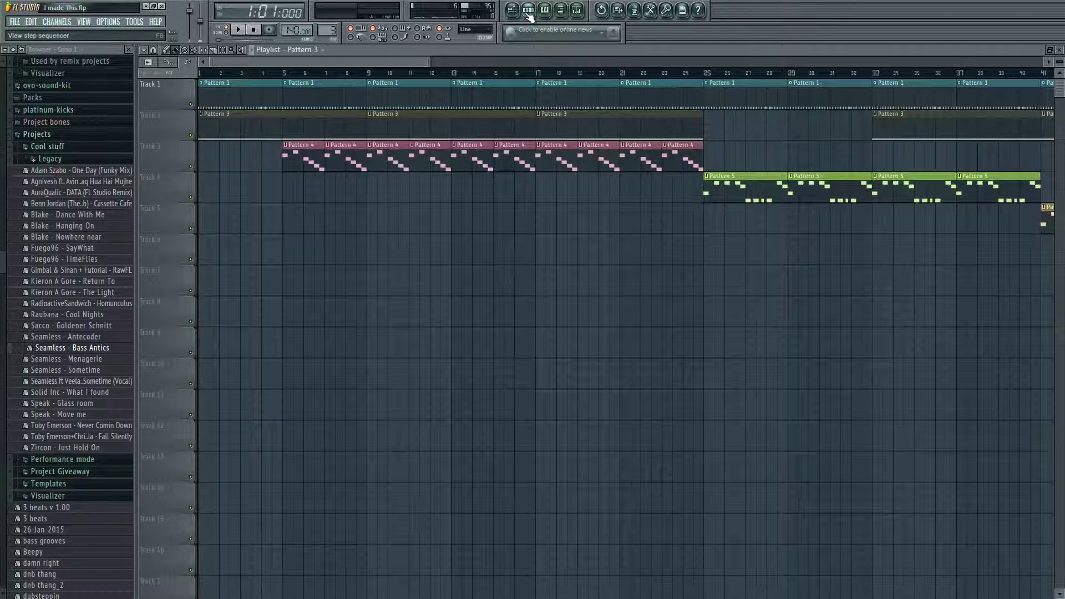
pyautogui.press('F6')
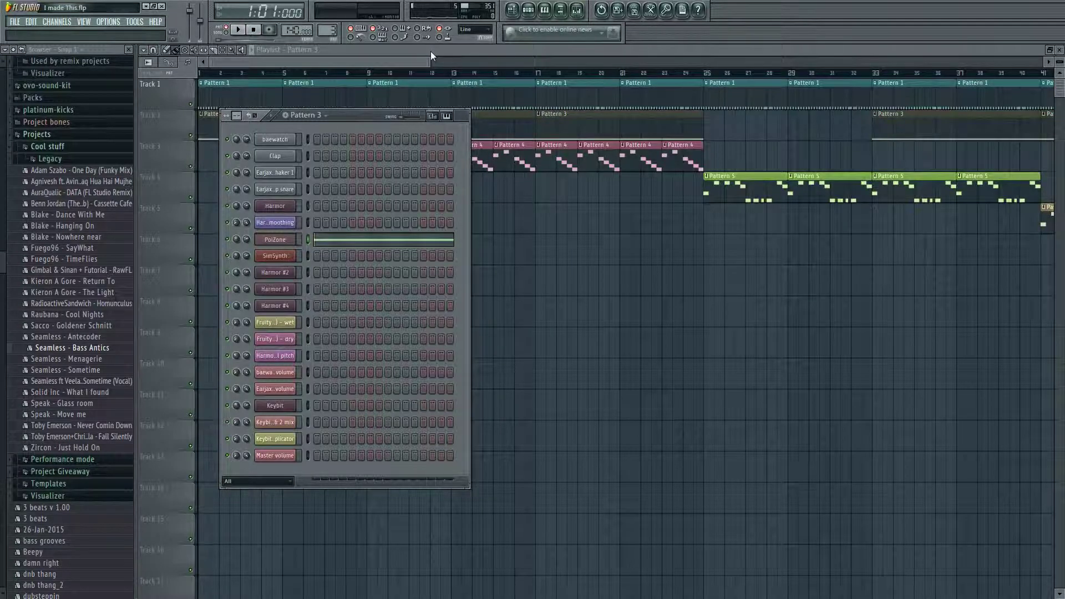
pyautogui.moveTo(372, 119); pyautogui.dragTo(574, 189)
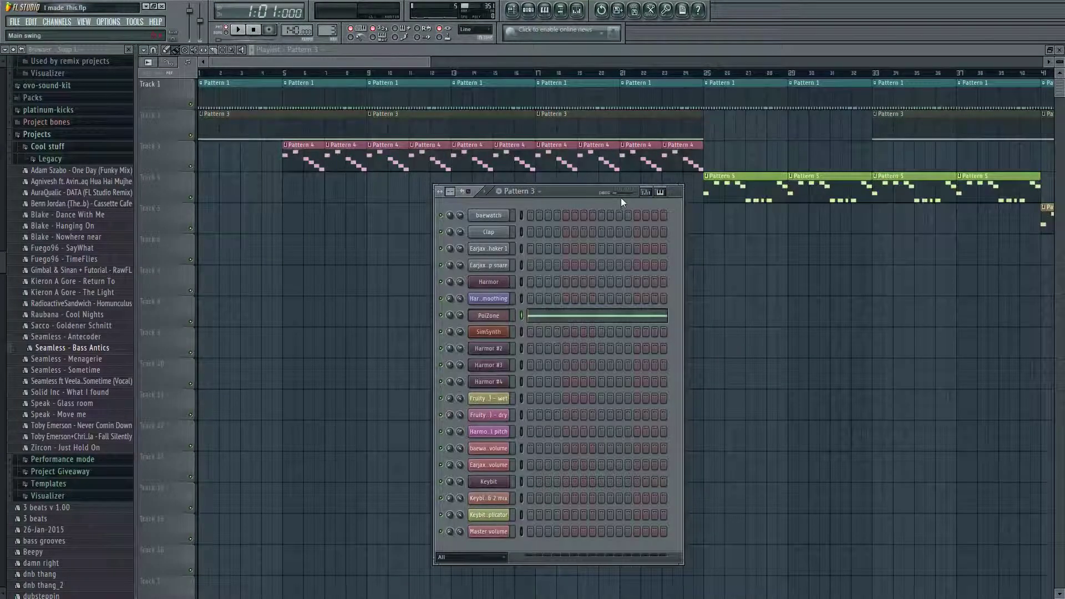
# - Examine the L06_a_overview-synthblock-01 diagram maximized in Windows Photo Viewer, and return to FL Studio, shifting the channel rack aside
pyautogui.moveTo(1062, 75); pyautogui.dragTo(560, 79)
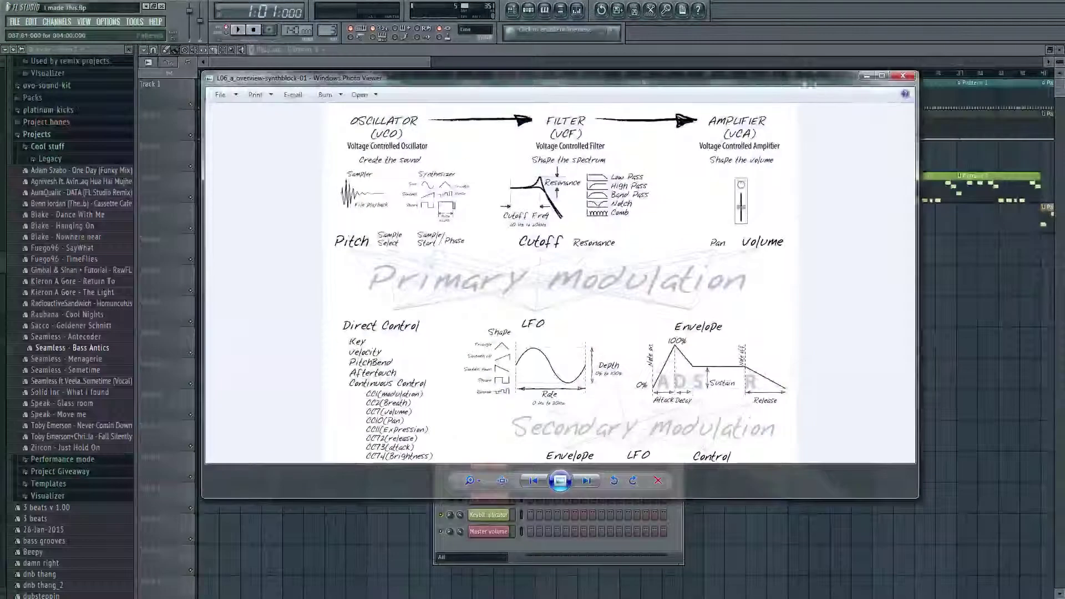
pyautogui.click(881, 77)
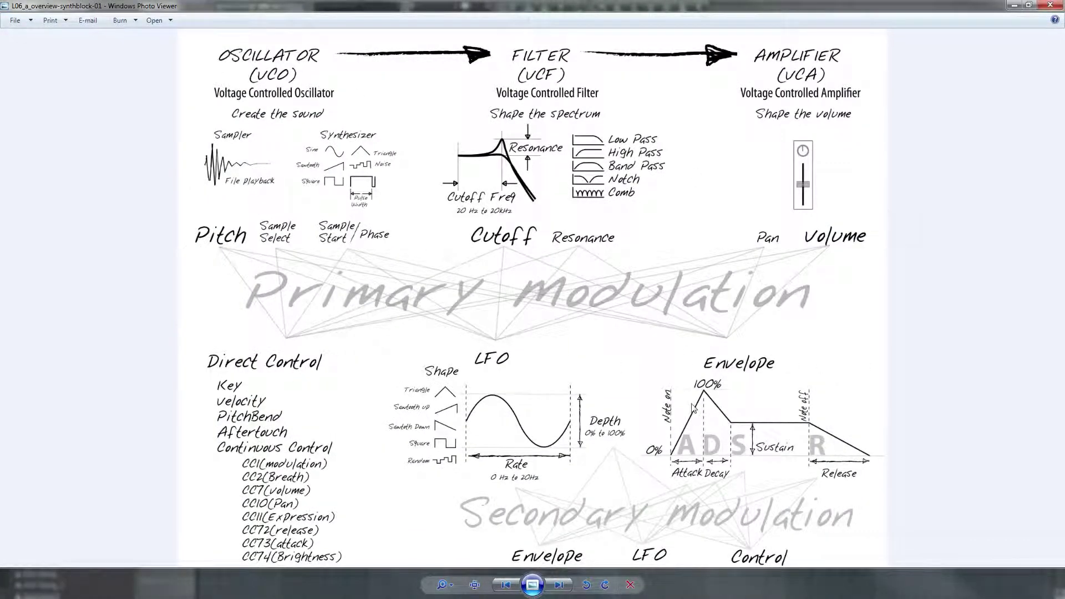
pyautogui.click(1010, 6)
pyautogui.moveTo(564, 195); pyautogui.dragTo(461, 199)
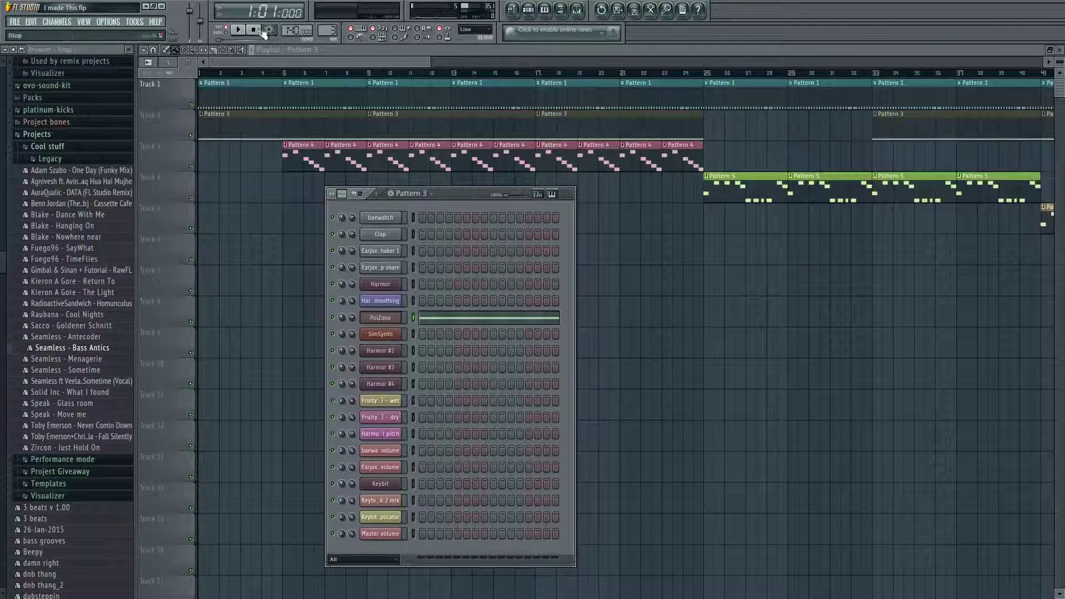